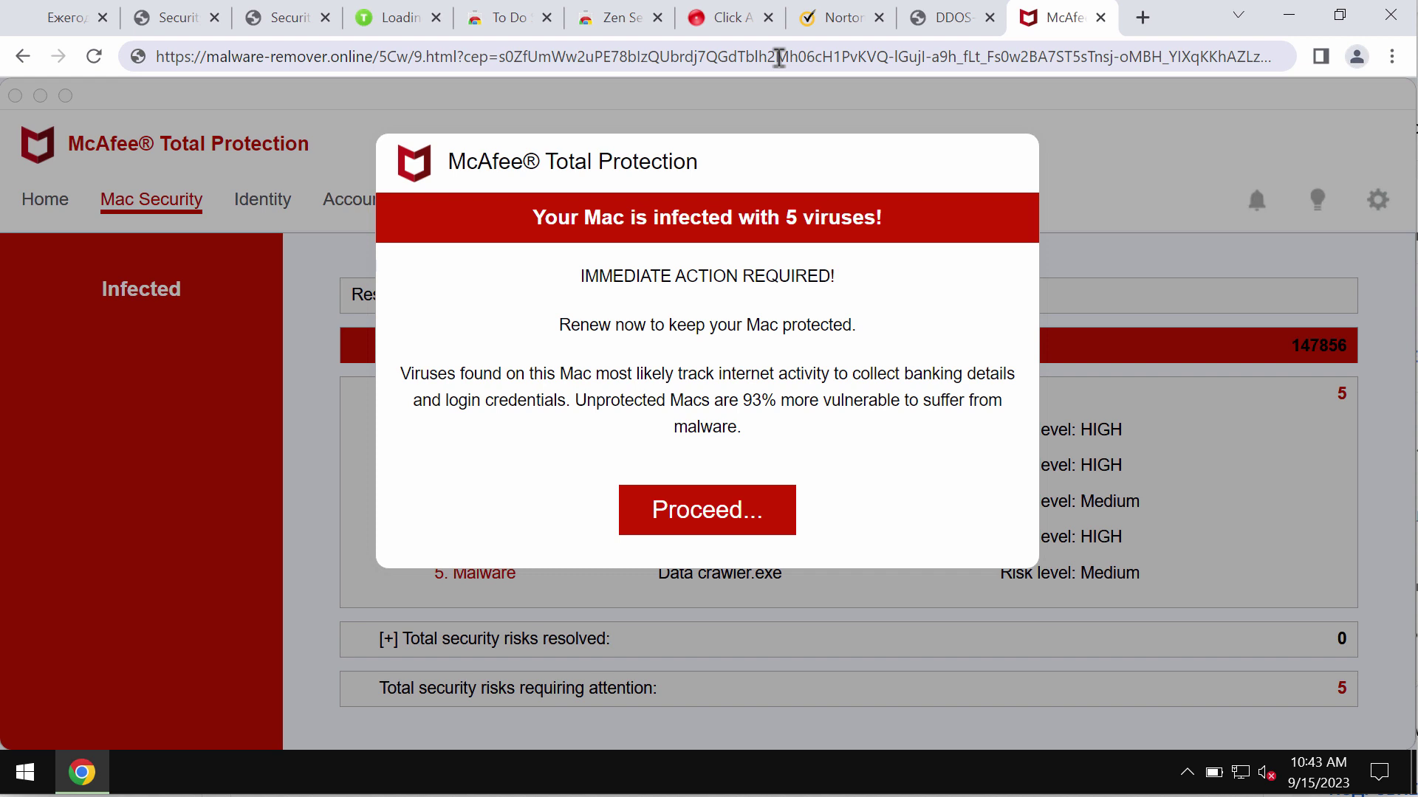
# Select the Combo Cleaner page's web address in Chrome, then minimize the browser.
pyautogui.click(779, 58)
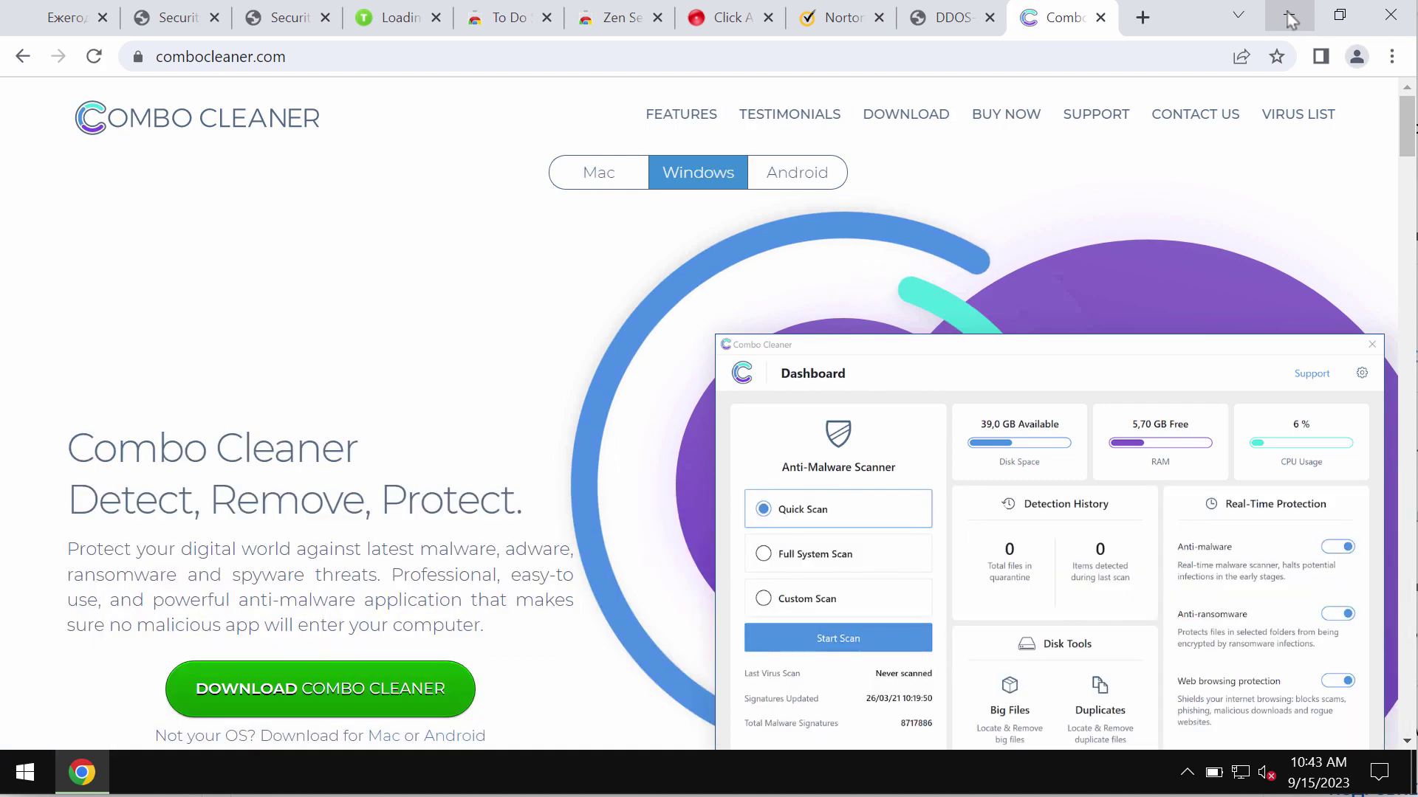
pyautogui.click(1291, 20)
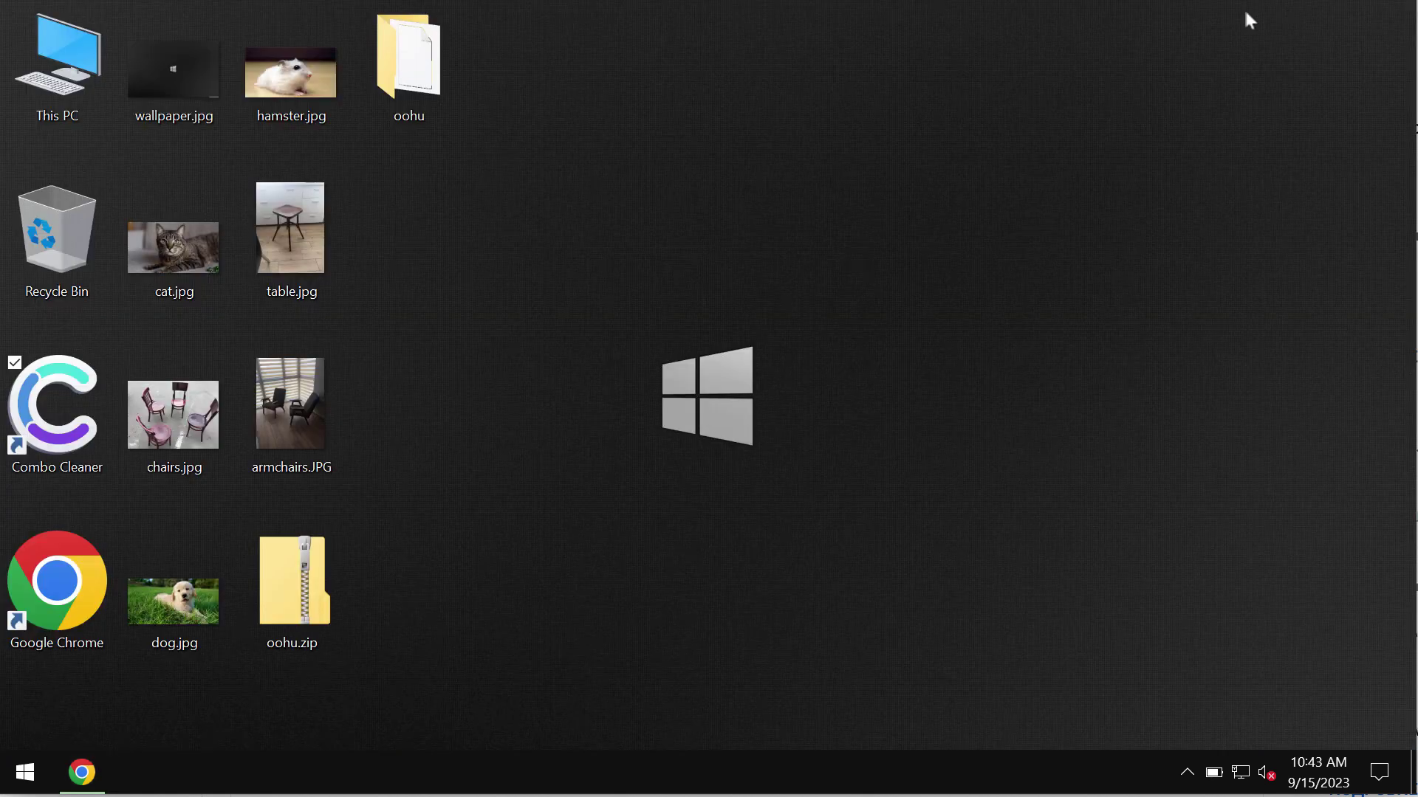
# Launch Combo Cleaner from its desktop shortcut to reach the Dashboard.
pyautogui.doubleClick(85, 409)
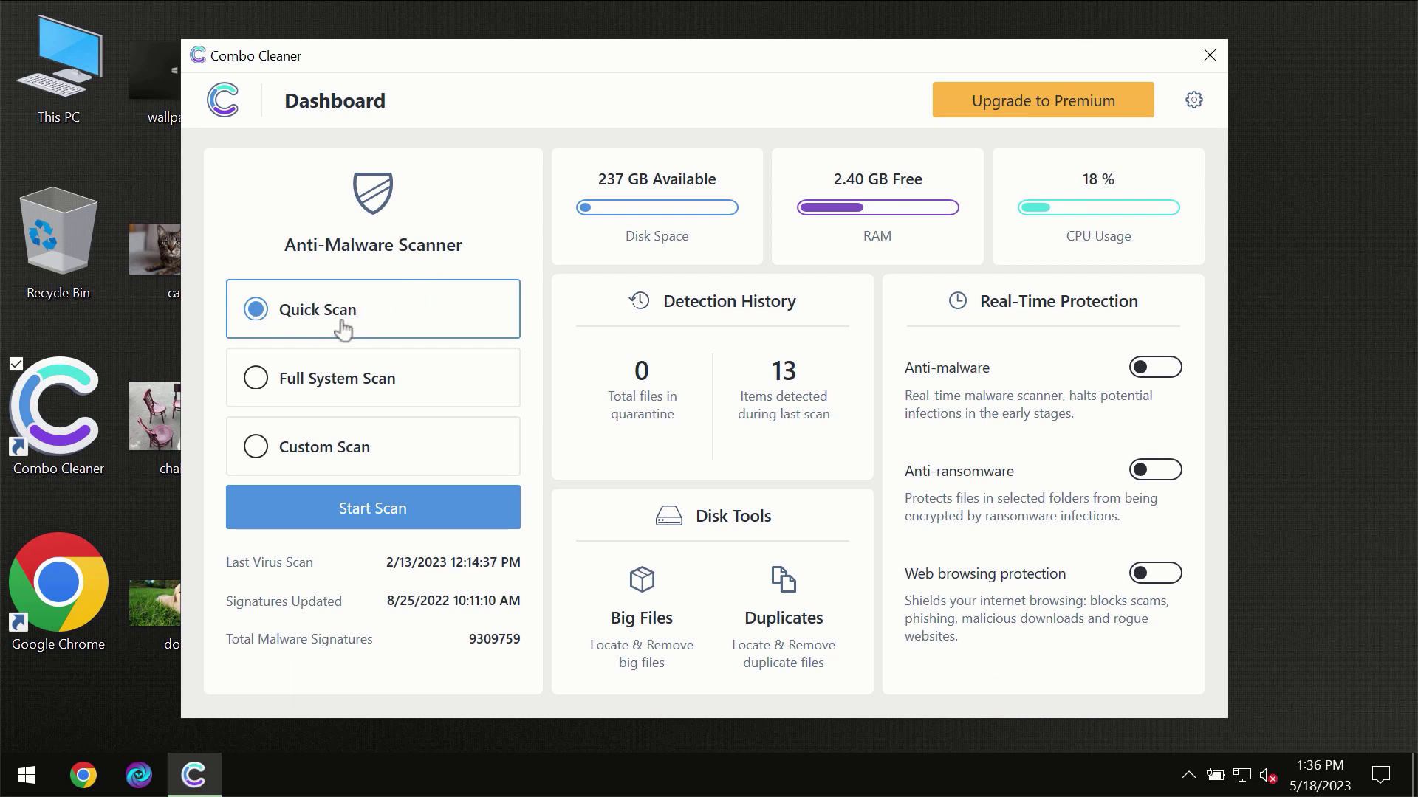
# Start the Quick Scan and let it progress.
pyautogui.click(364, 517)
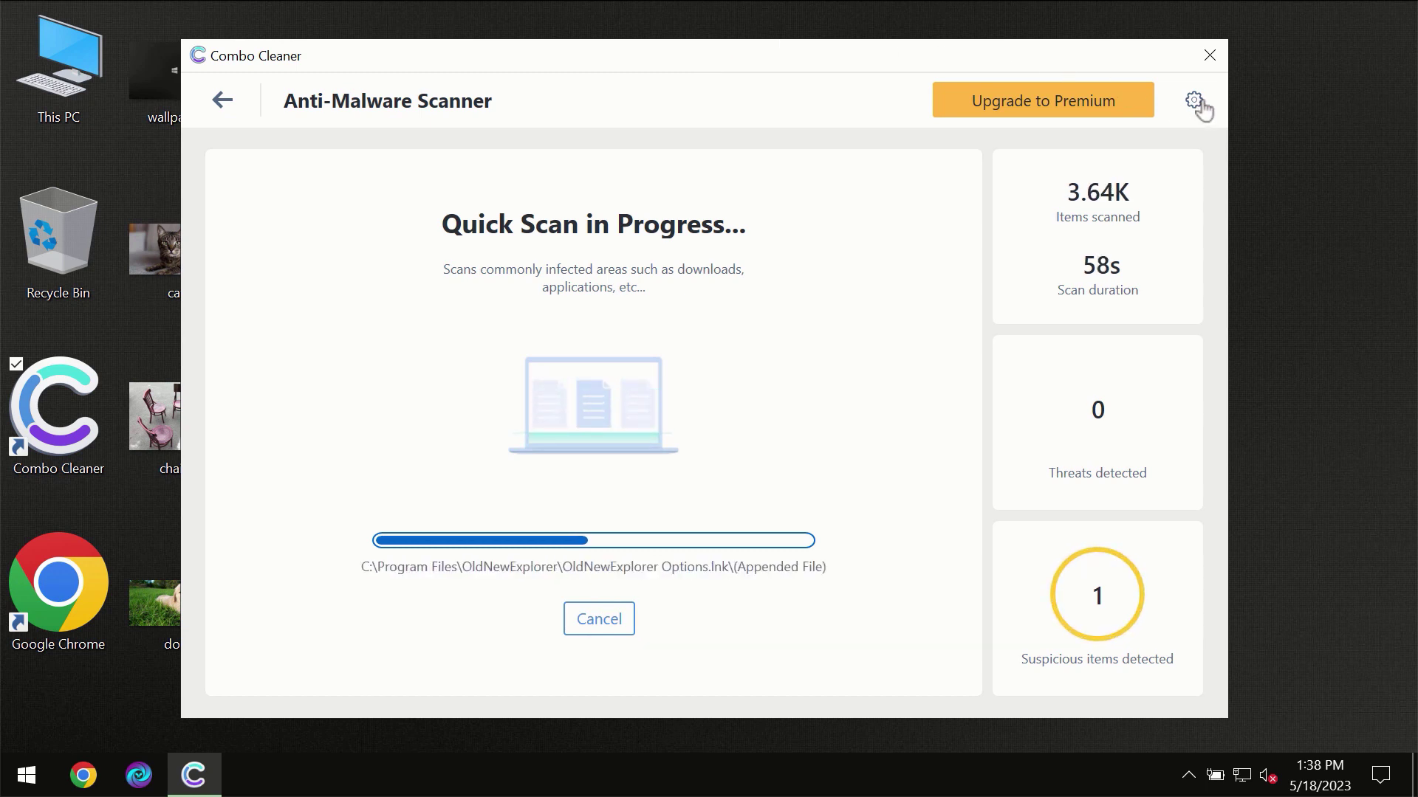
# Open Combo Cleaner's Settings and view the Anti-Ransomware tab.
pyautogui.click(1196, 99)
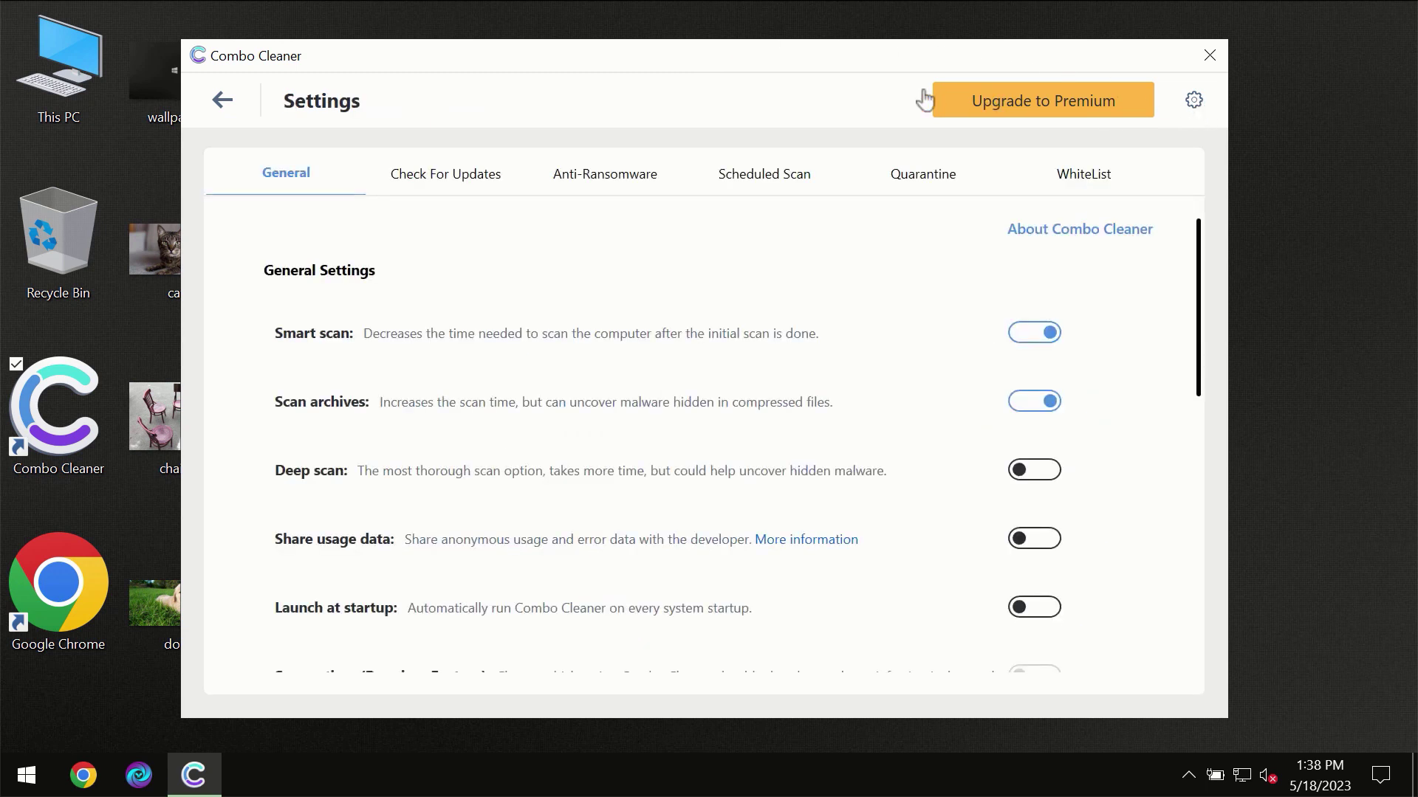
pyautogui.click(597, 189)
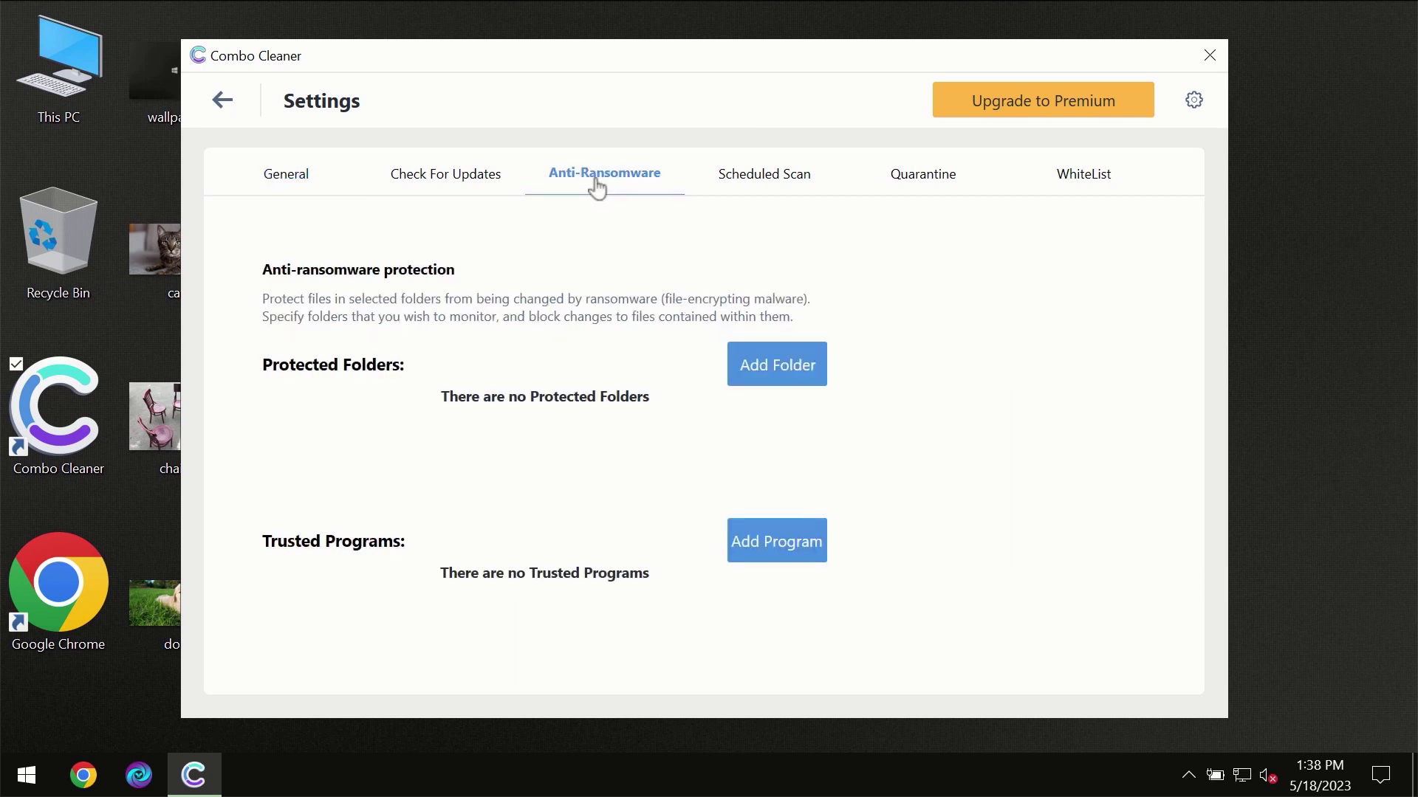
# Return to the dashboard and reopen the quick scan until awejx.eastfeukufunde.com Ads is found.
pyautogui.click(223, 103)
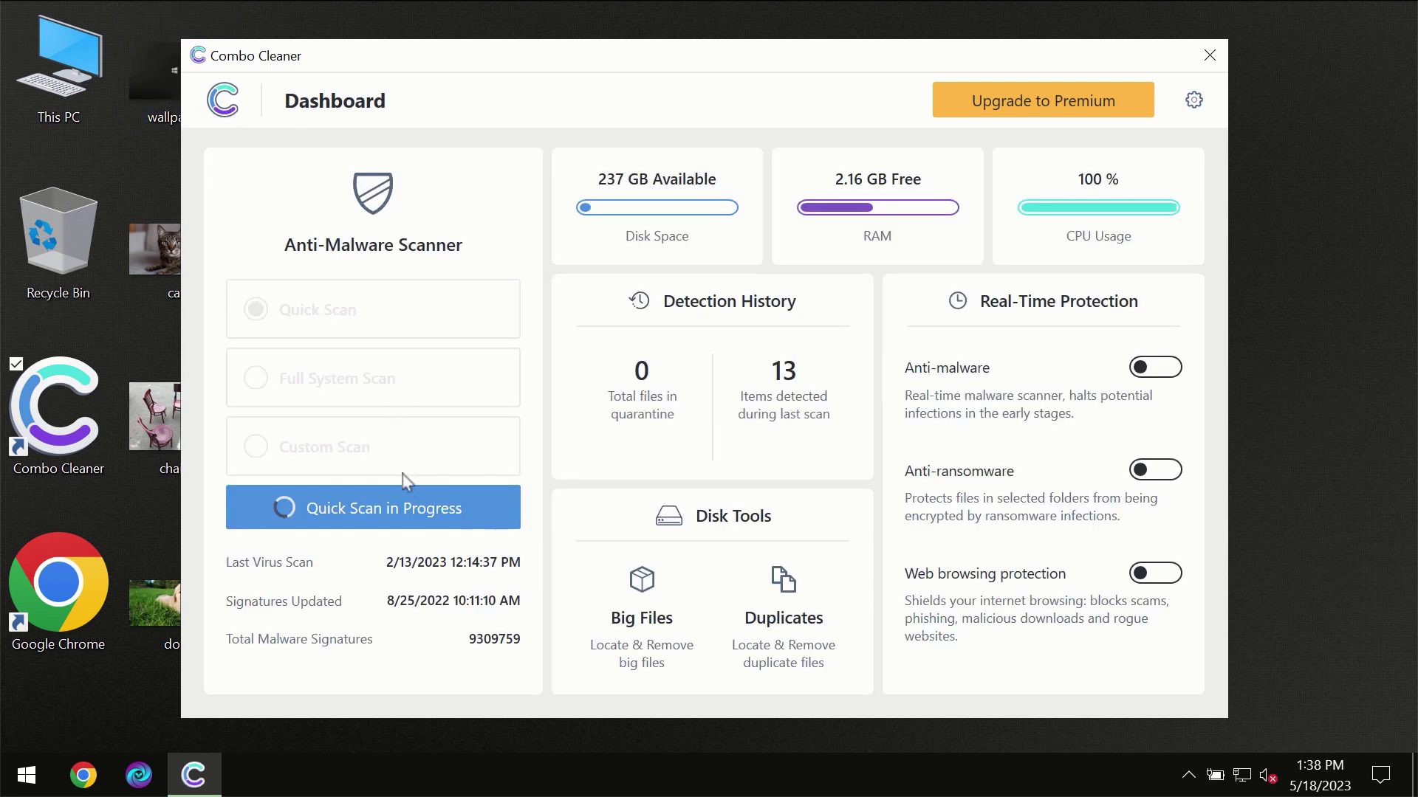
pyautogui.click(407, 520)
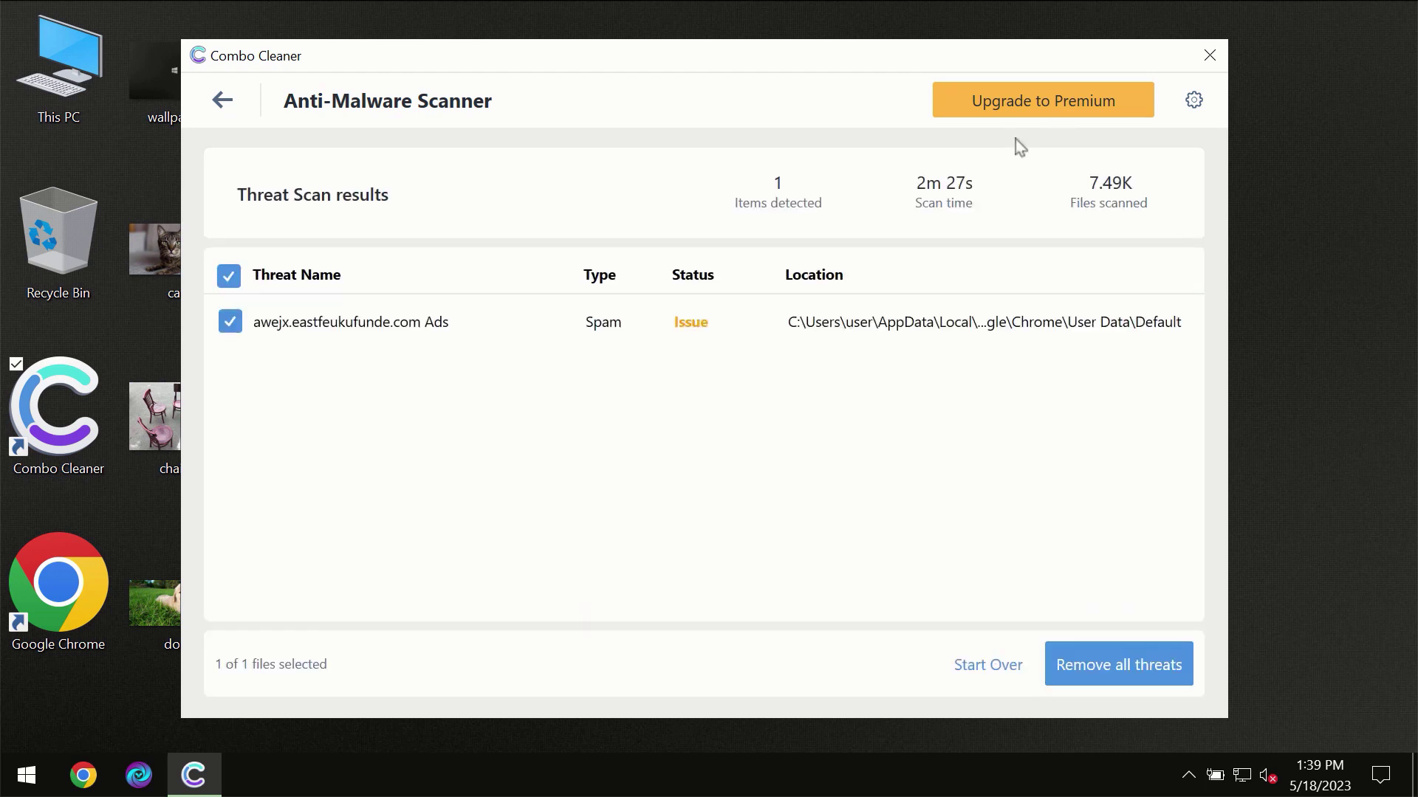
# Open the Get Combo Cleaner Premium upgrade page.
pyautogui.click(1019, 106)
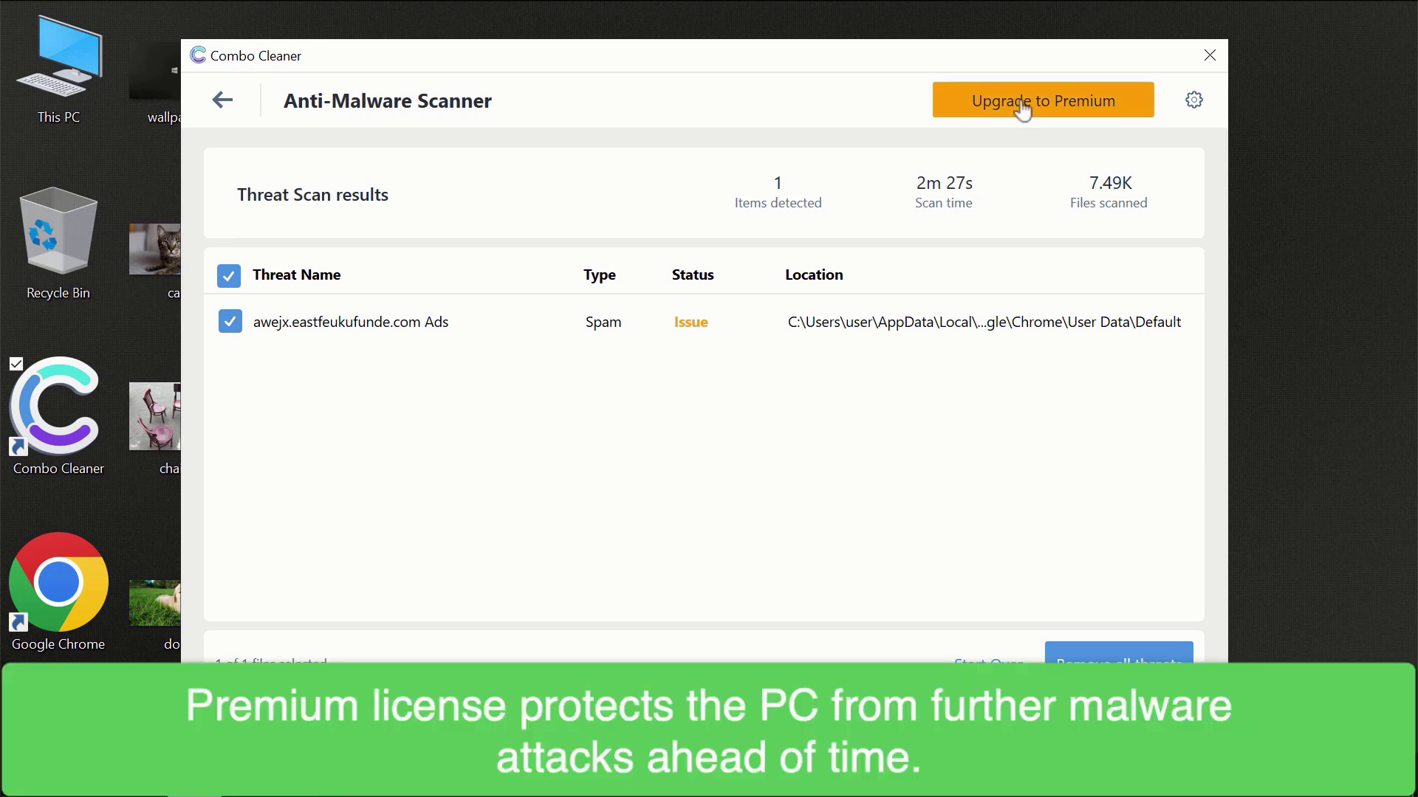